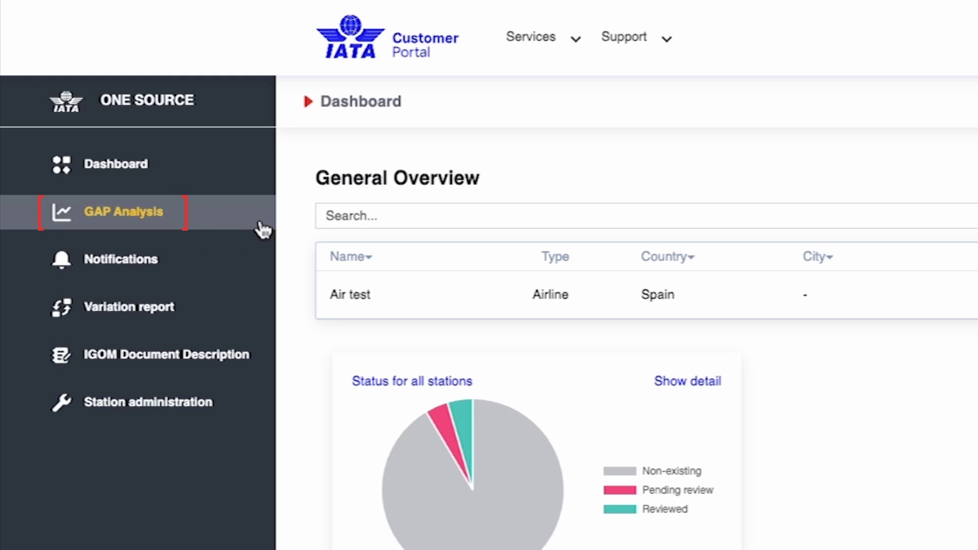
# Start a new gap analysis file for the Air test station, naming it 'IGOM Gap Analysis Editio…'.
pyautogui.click(263, 229)
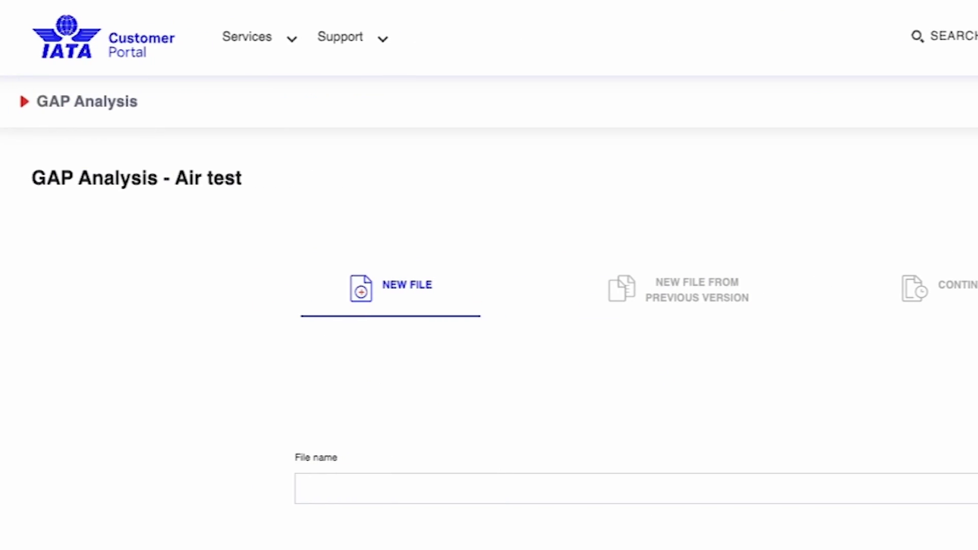
pyautogui.write('IGOM Gap A')
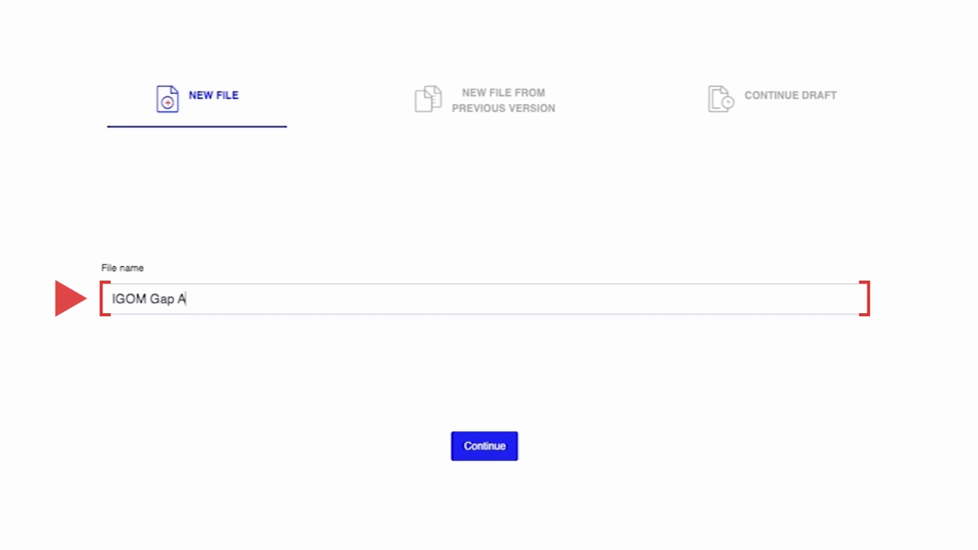
pyautogui.write('nalysis Ed')
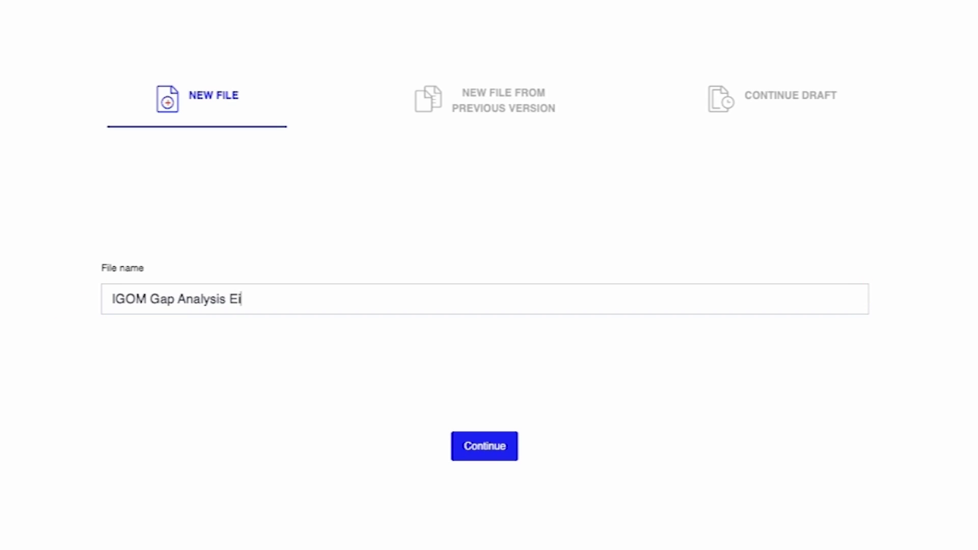
pyautogui.write('itio')
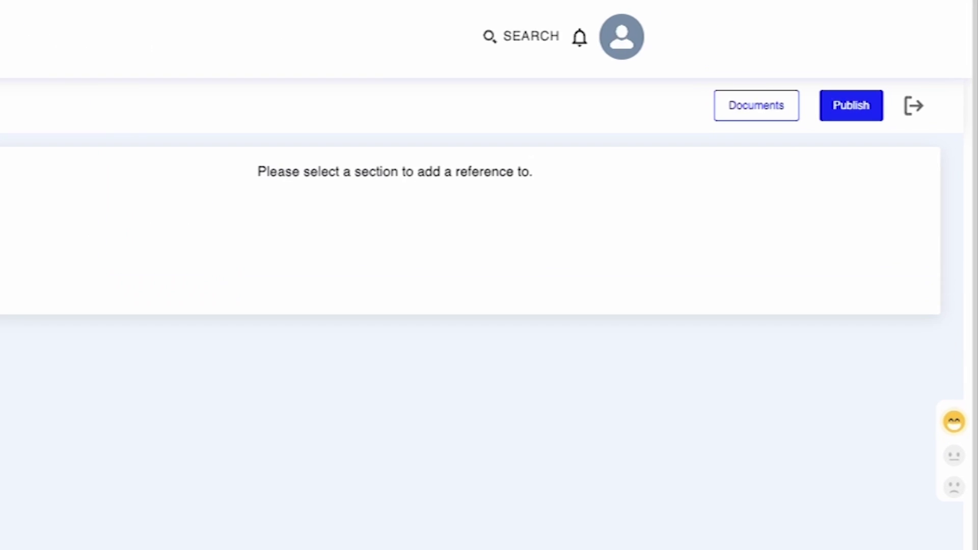
# Add and save the document 'Ground Operational Manual' (GOM, edition 30, published 2022-02-15).
pyautogui.click(753, 120)
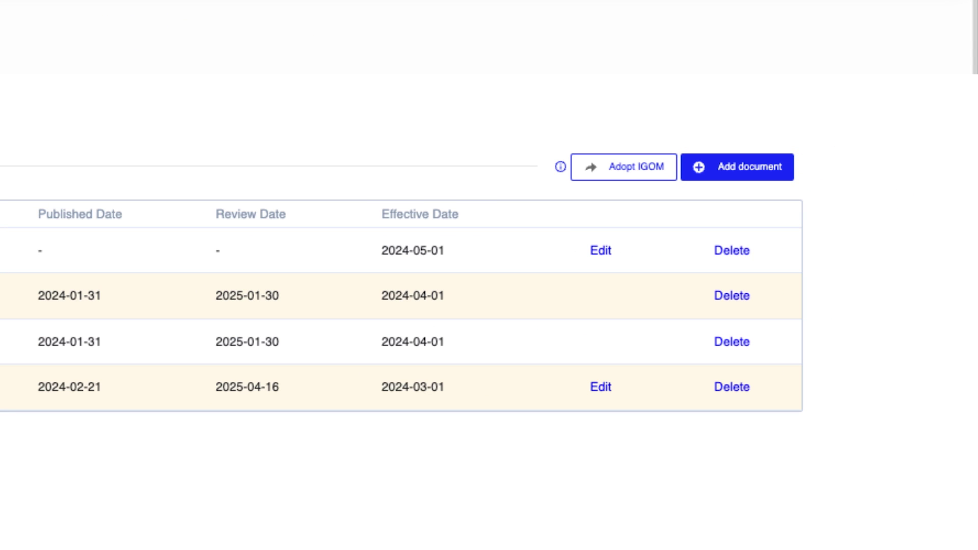
pyautogui.click(737, 166)
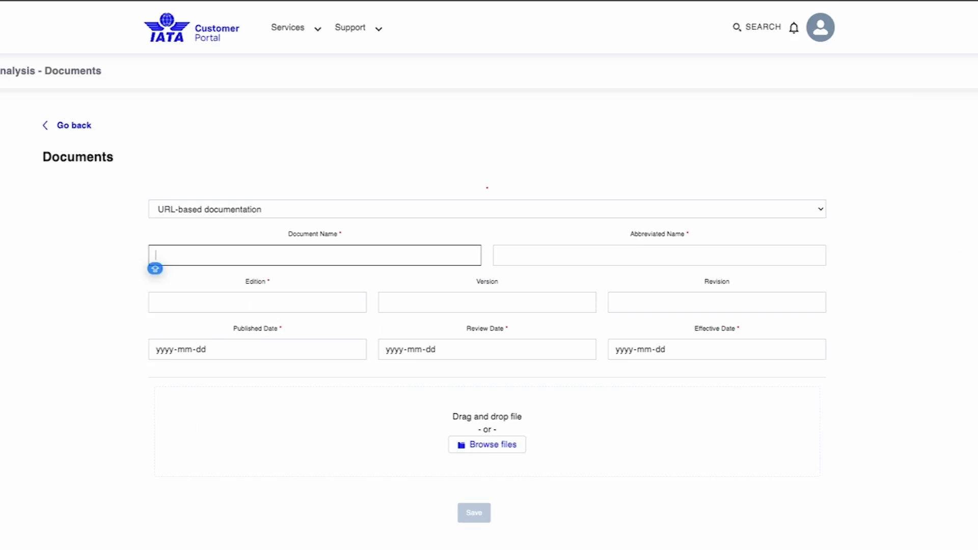
pyautogui.write('Groun')
pyautogui.write('d Operational Manual')
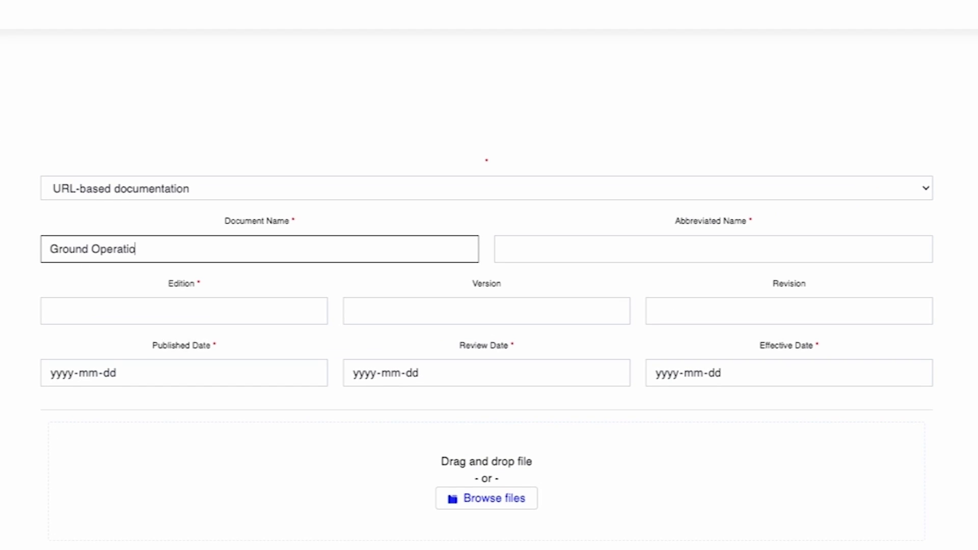
pyautogui.click(502, 260)
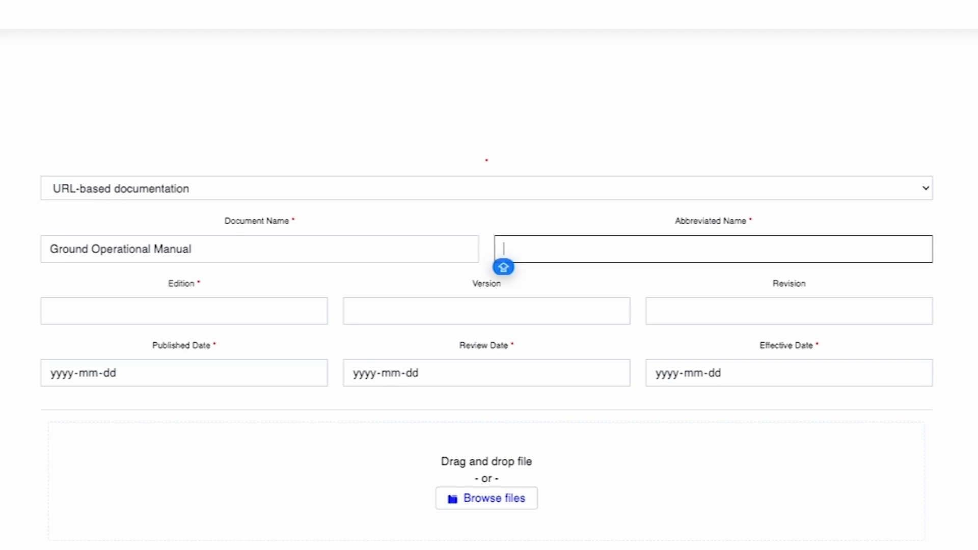
pyautogui.write('GOM')
pyautogui.press('Tab')
pyautogui.write('30')
pyautogui.press('Tab')
pyautogui.write('20220215')
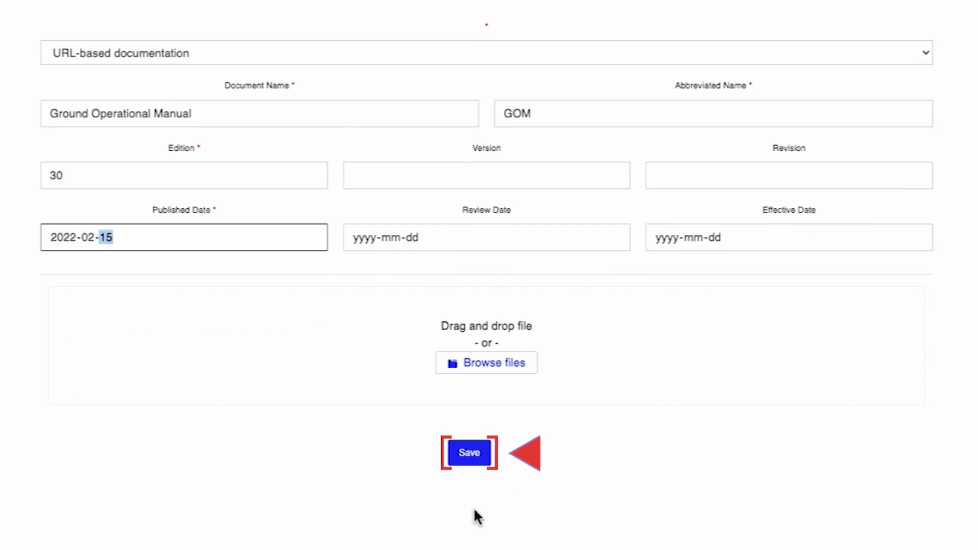
pyautogui.click(473, 461)
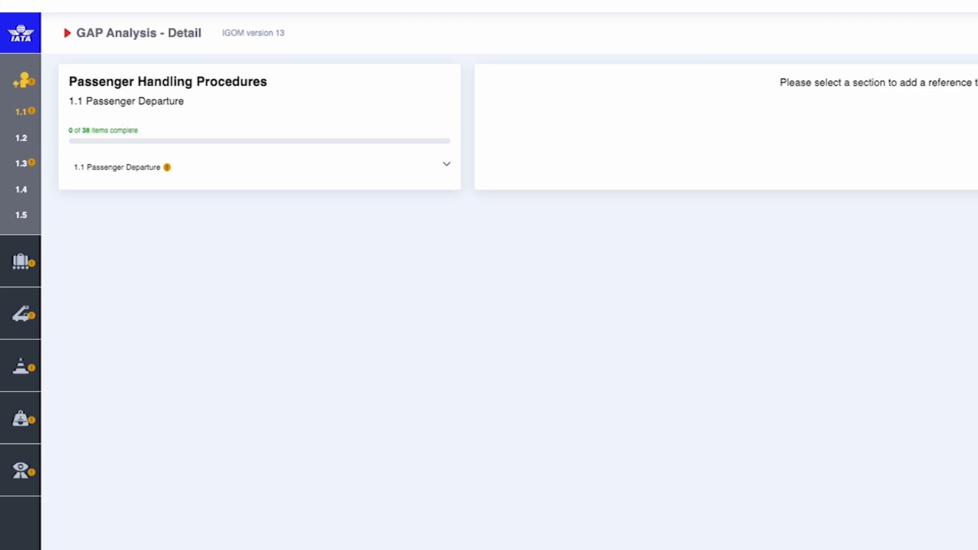
# Expand the chapter navigation to full labels and open 1.1 Passenger Departure.
pyautogui.click(30, 40)
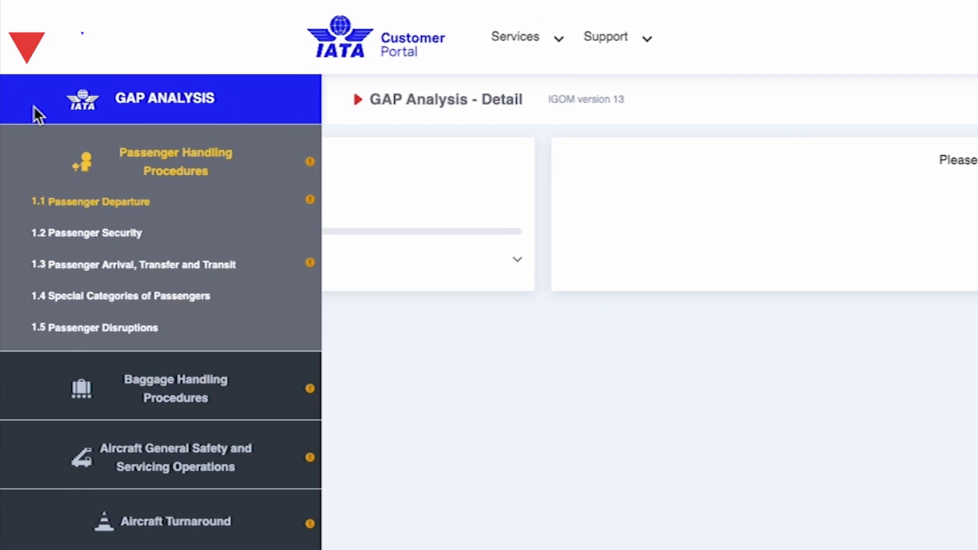
pyautogui.click(33, 106)
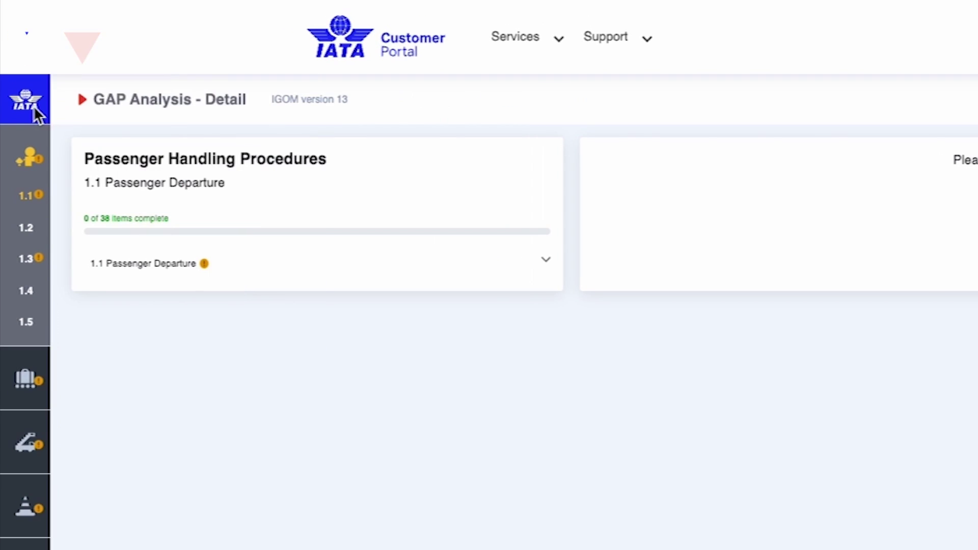
pyautogui.click(32, 105)
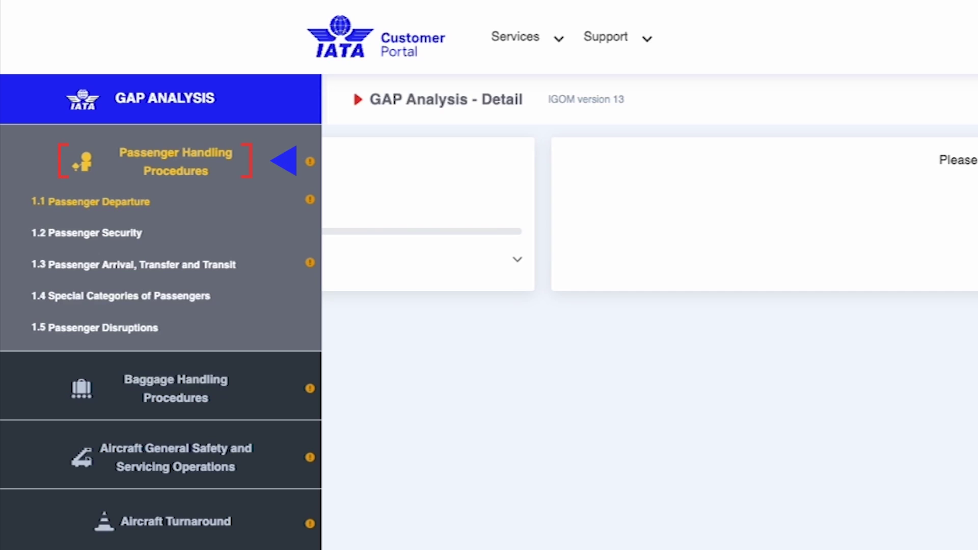
pyautogui.click(128, 214)
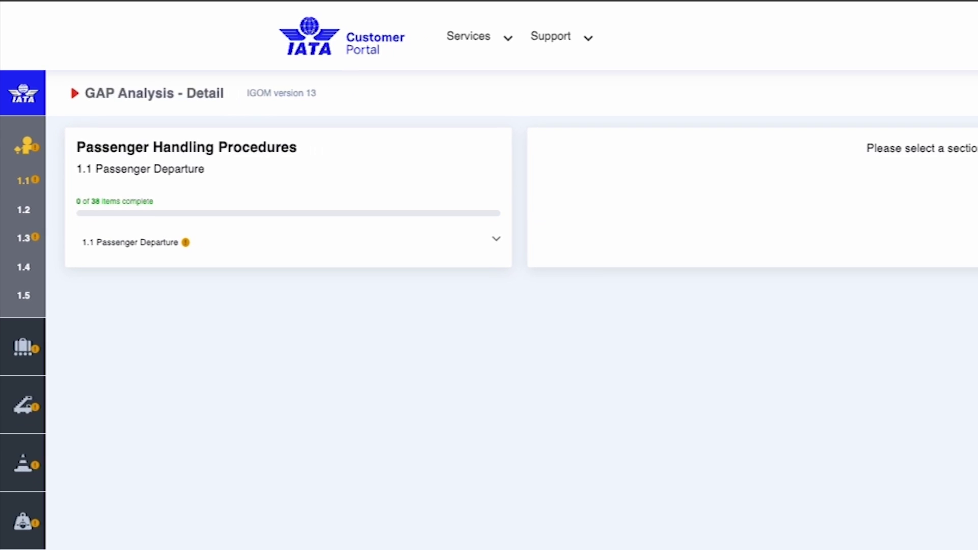
# Drill through 1.1 and 1.1.1 Predeparture Activities to 1.1.1.1 Ticket Sales Counter, marking it Conformity.
pyautogui.click(498, 240)
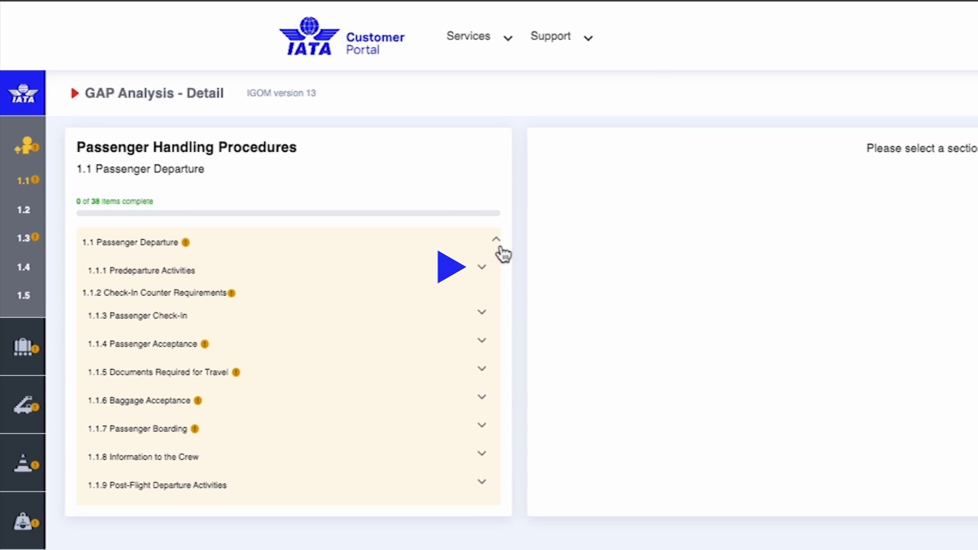
pyautogui.click(482, 267)
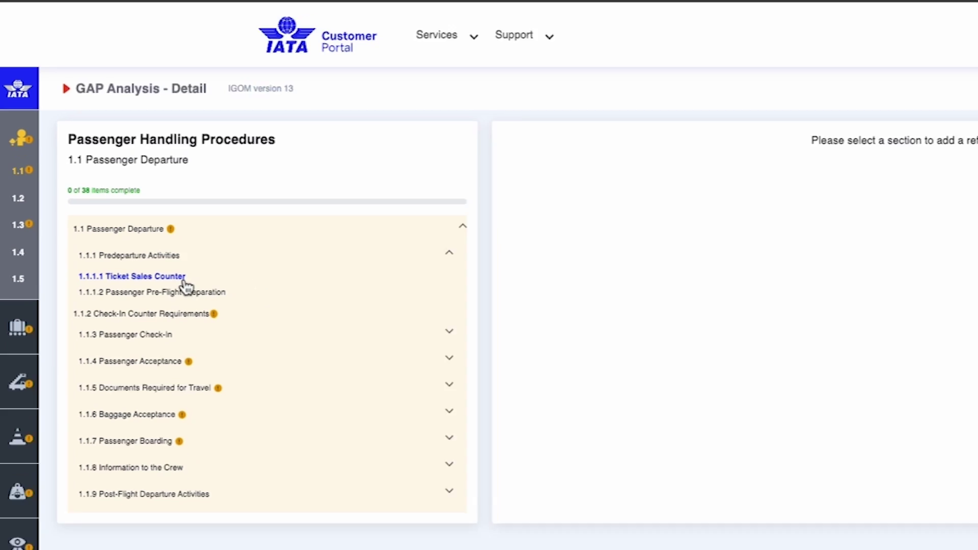
pyautogui.click(195, 294)
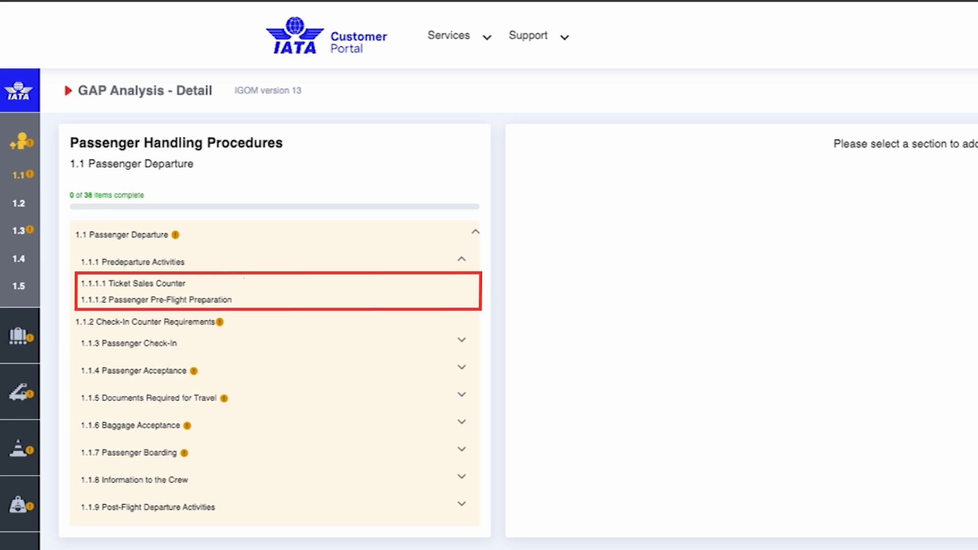
pyautogui.click(191, 286)
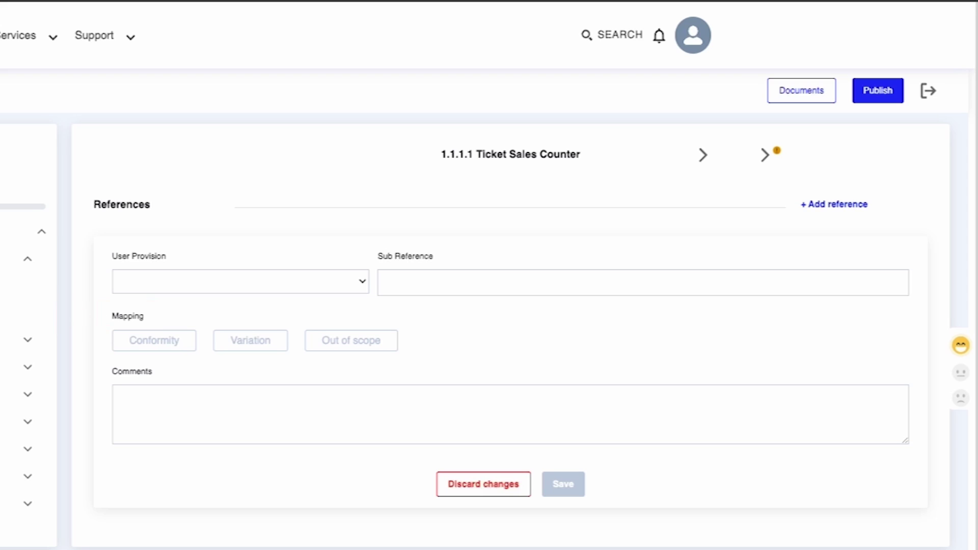
pyautogui.click(146, 356)
# Try Variation and Out of Scope, then set provision IGOM Ed.12 R.0 with sub reference 1.5.2.
pyautogui.click(253, 357)
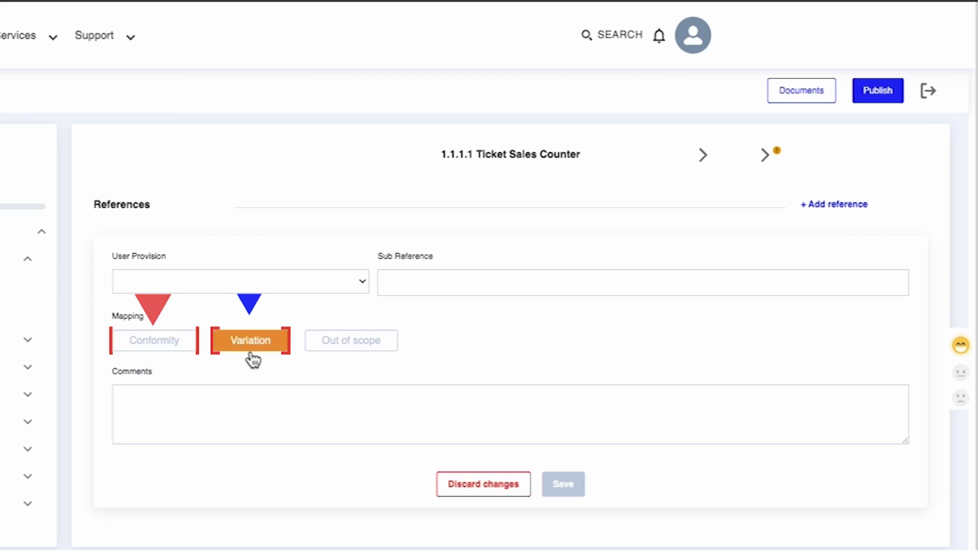
pyautogui.click(340, 349)
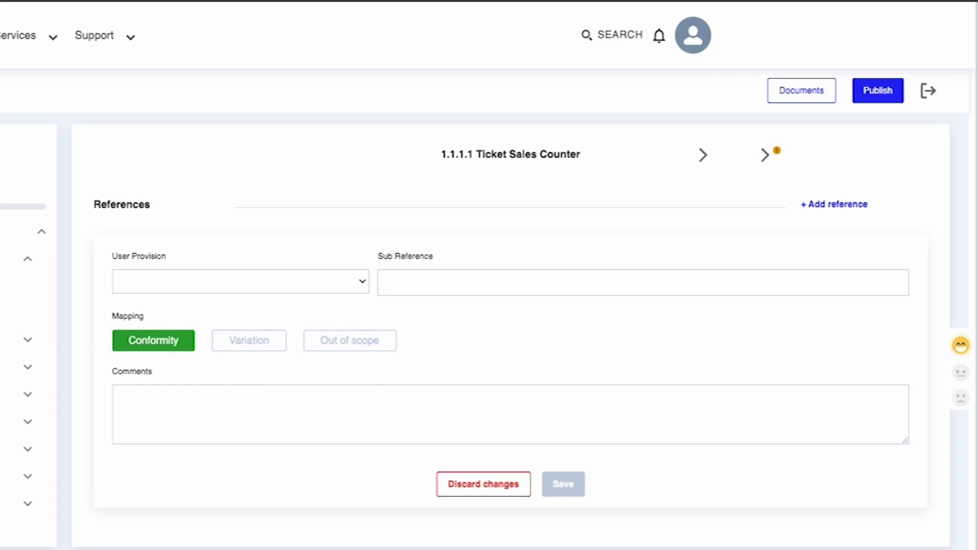
pyautogui.click(323, 282)
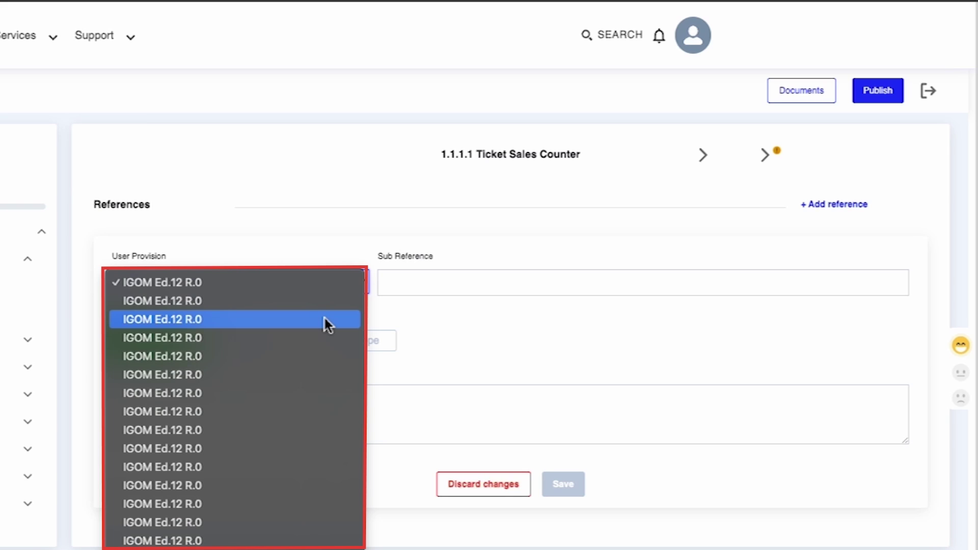
pyautogui.click(323, 319)
pyautogui.click(389, 283)
pyautogui.write('1.5.2')
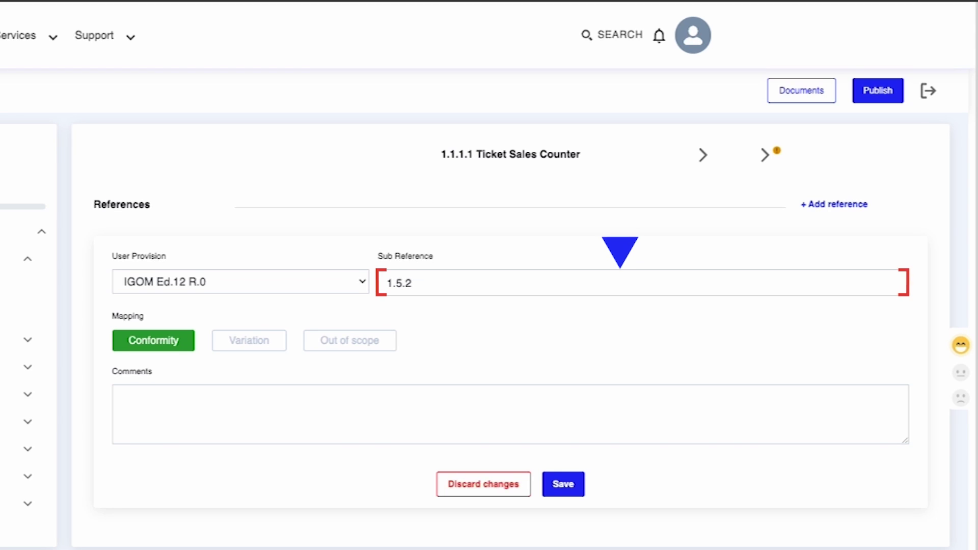
# Switch the mapping to Variation, enter a variation description, then try Out of Scope.
pyautogui.click(232, 357)
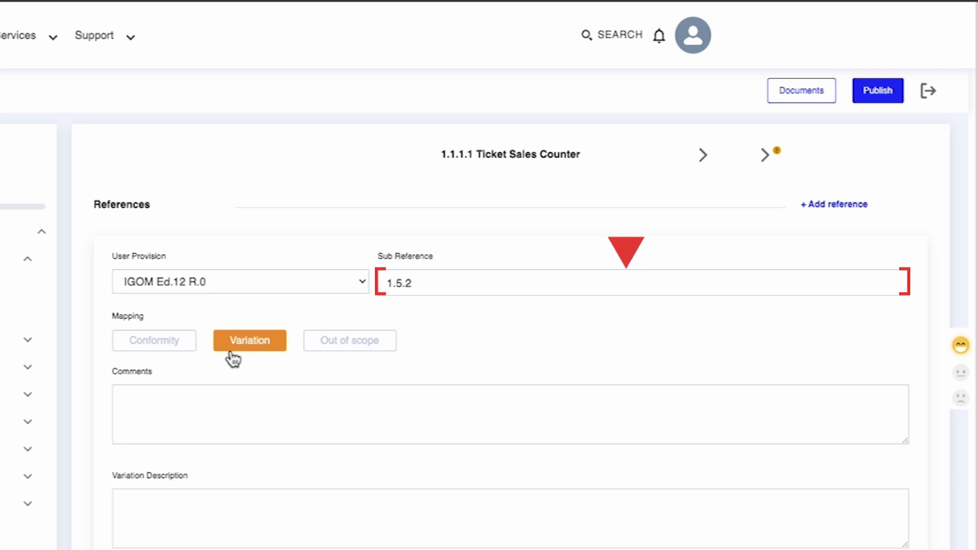
pyautogui.write('Define the dif')
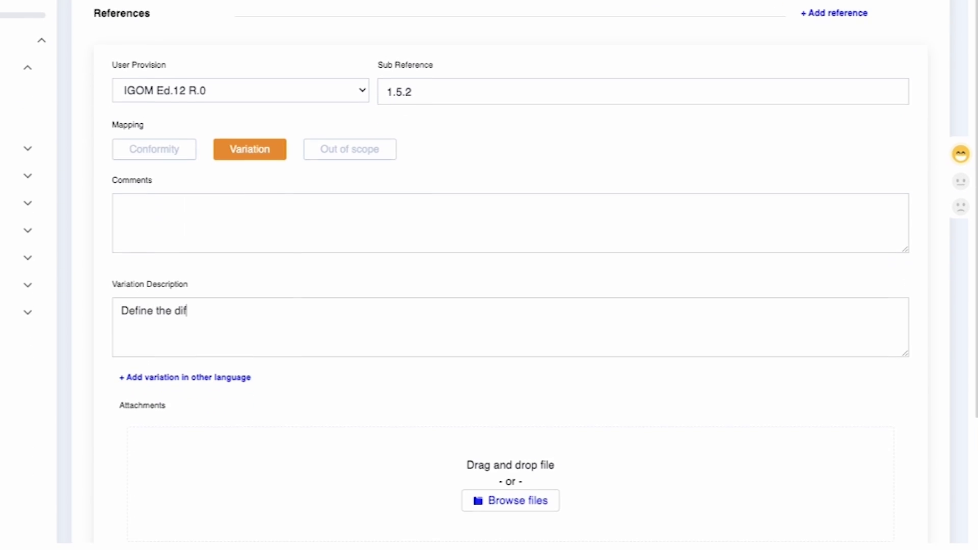
pyautogui.write('ference between the prescribed industry with your documentation.')
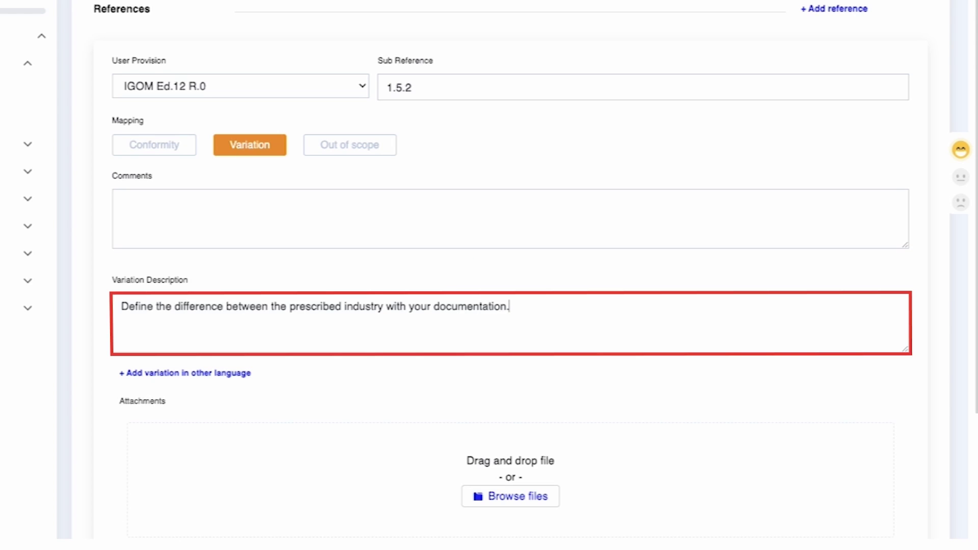
pyautogui.scroll(3, 489, 275)
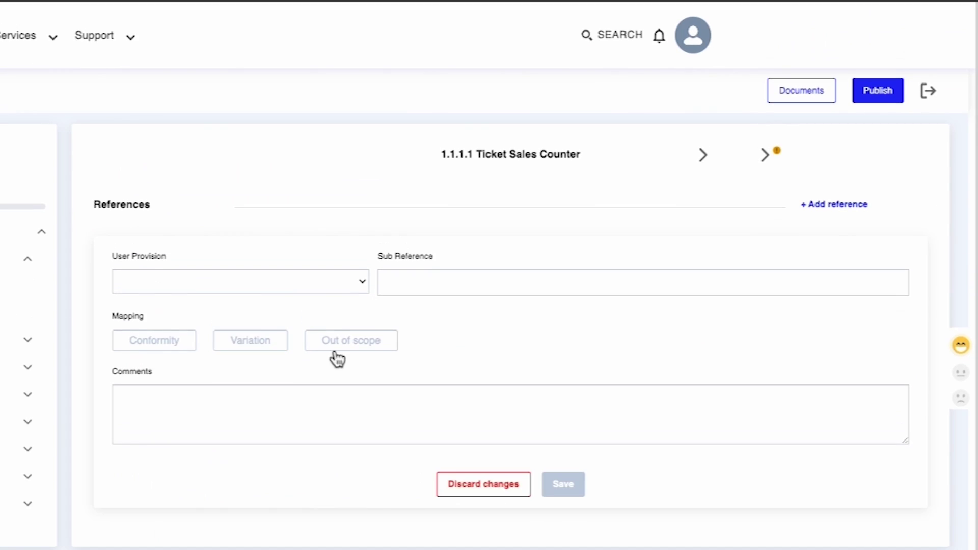
pyautogui.click(334, 348)
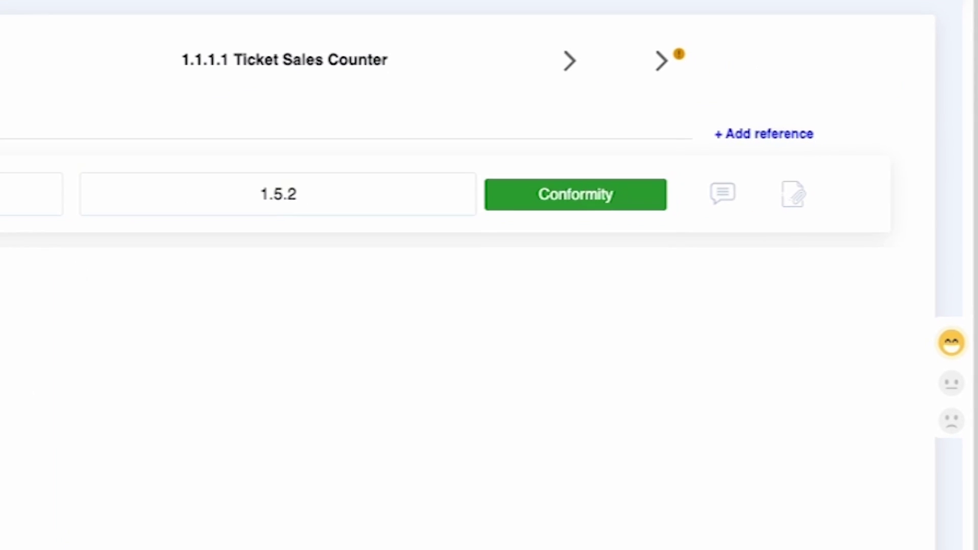
# Add a second reference to section 1.1.1.1 and mark it as Conformity.
pyautogui.click(804, 151)
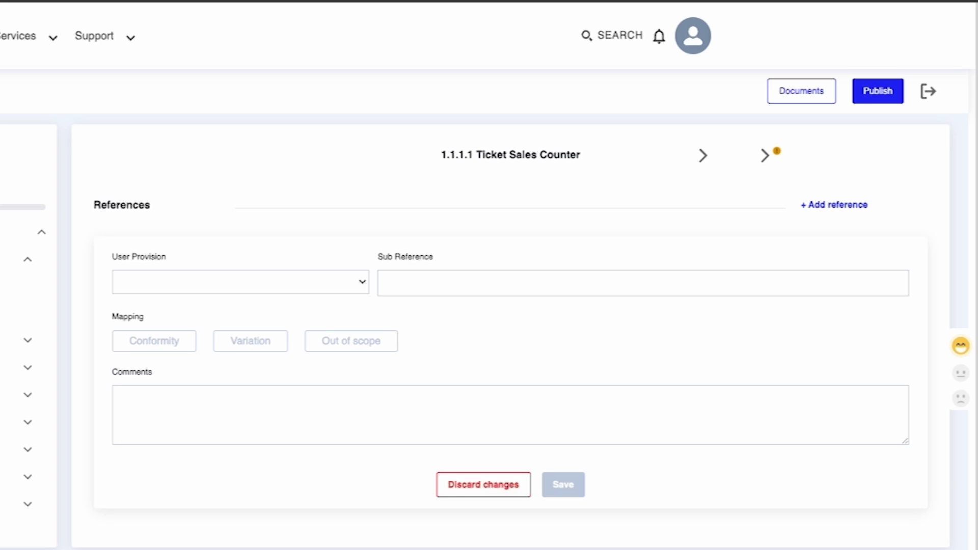
pyautogui.click(145, 351)
pyautogui.click(252, 358)
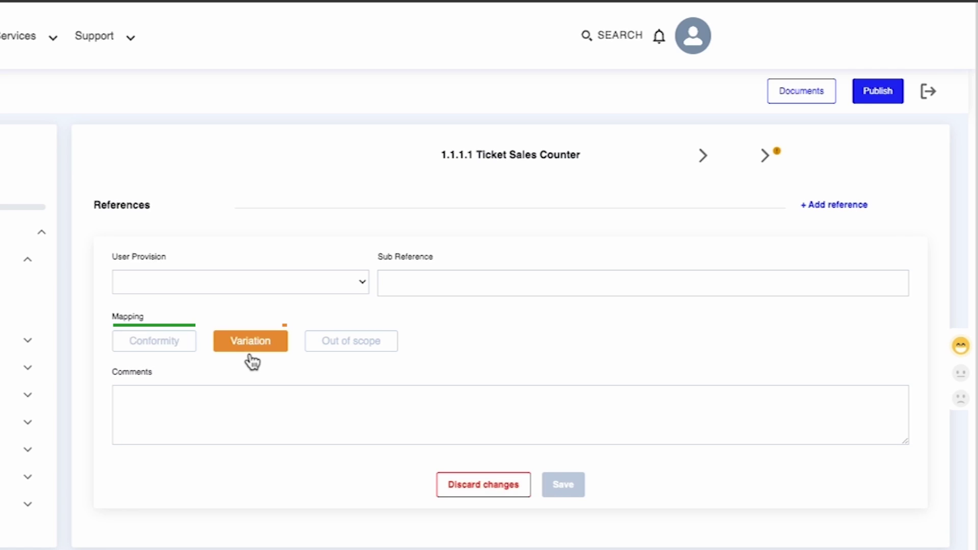
pyautogui.click(341, 352)
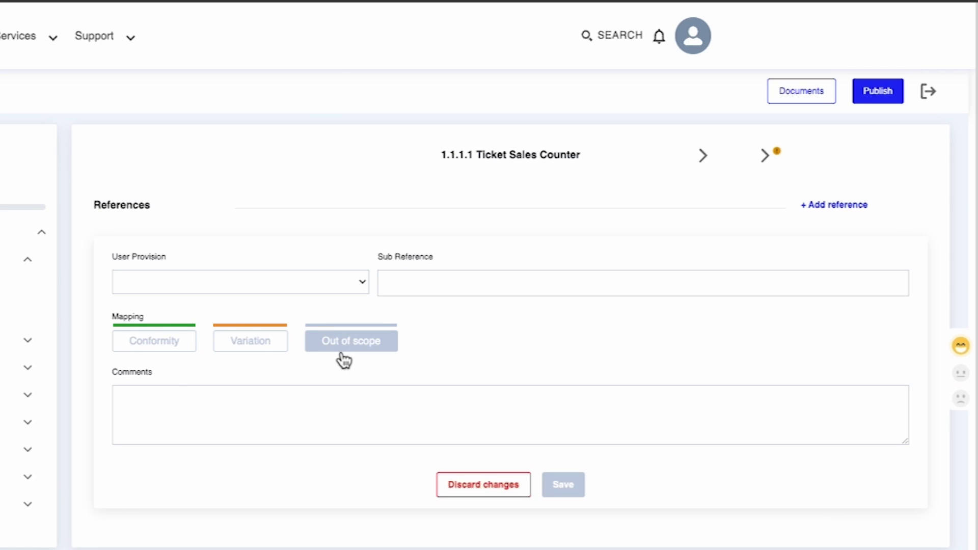